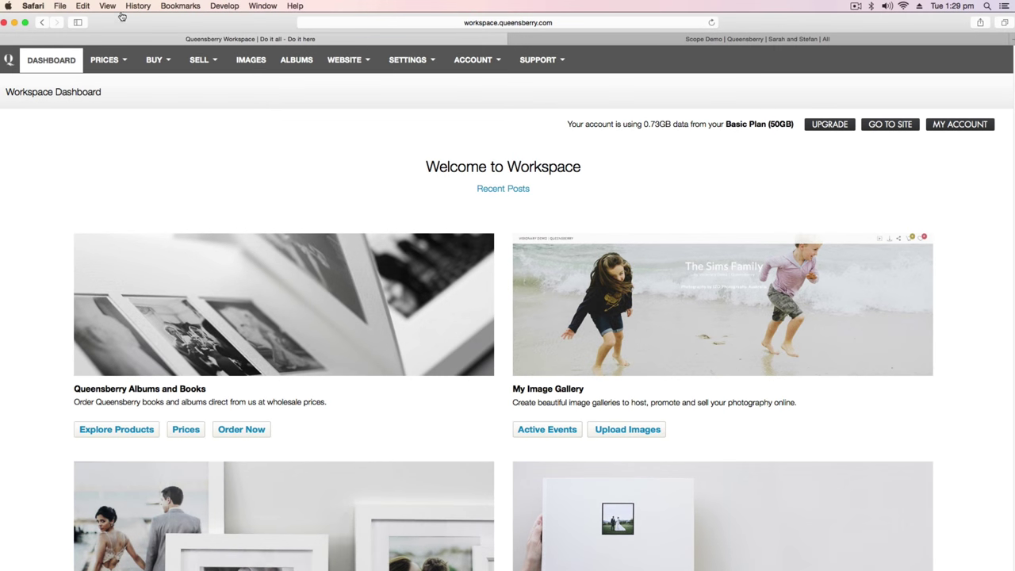
Start a new coupon from SELL > Coupons and name it COUPON.
click(200, 64)
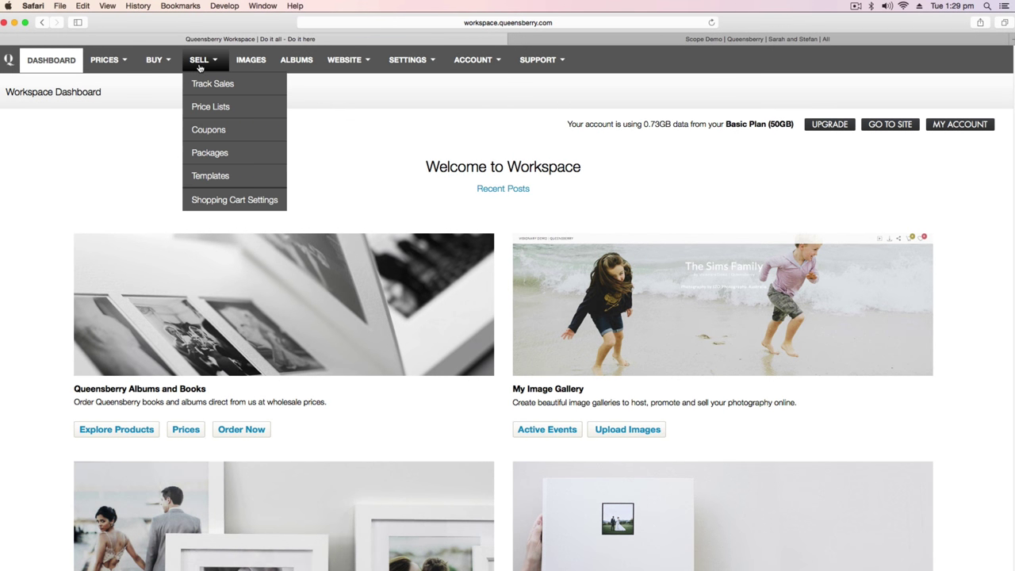
click(212, 132)
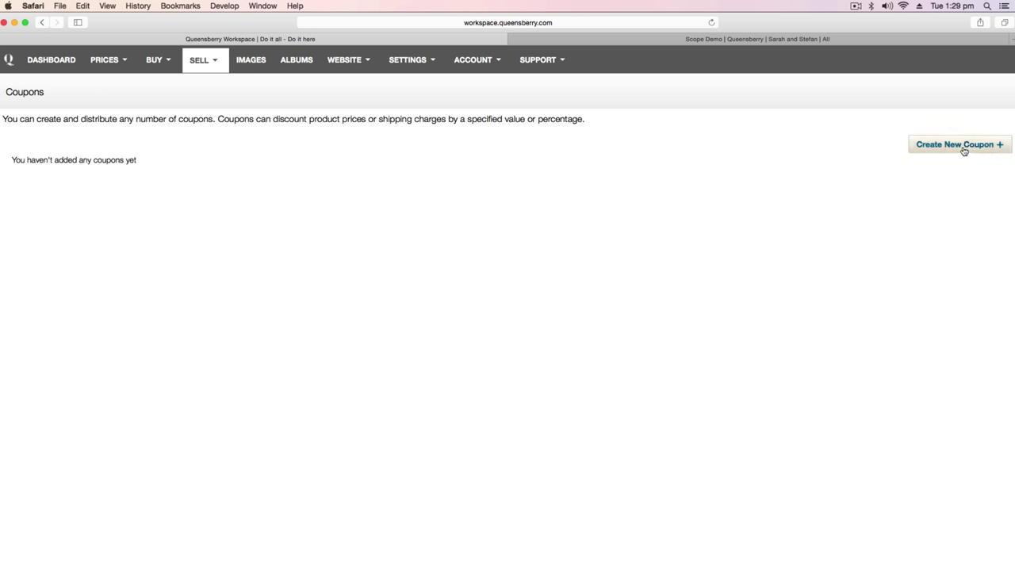
click(963, 151)
click(422, 274)
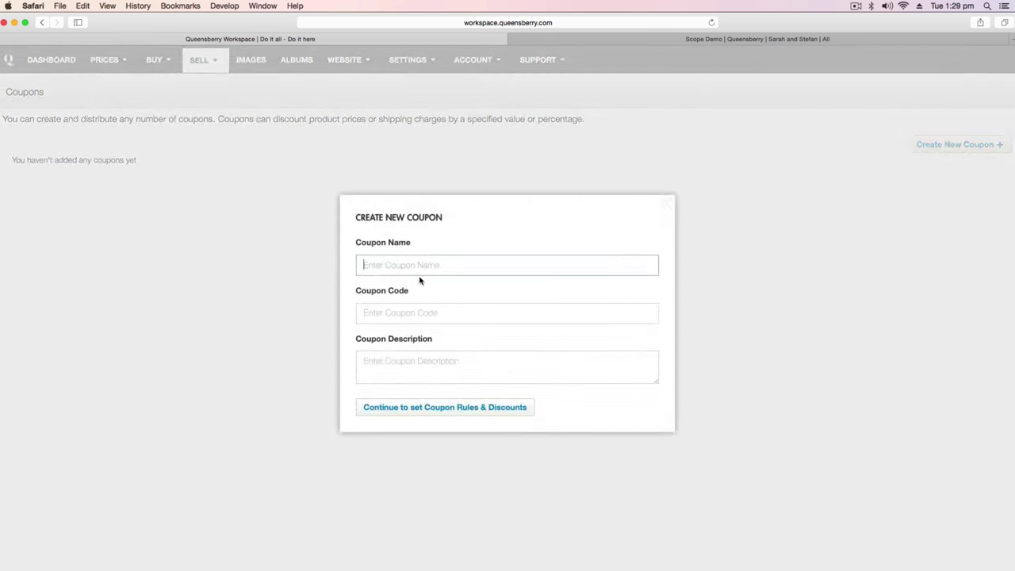
text(COUPON)
Set the coupon's code and description to COUPON, then continue and save.
click(411, 316)
key(super+v)
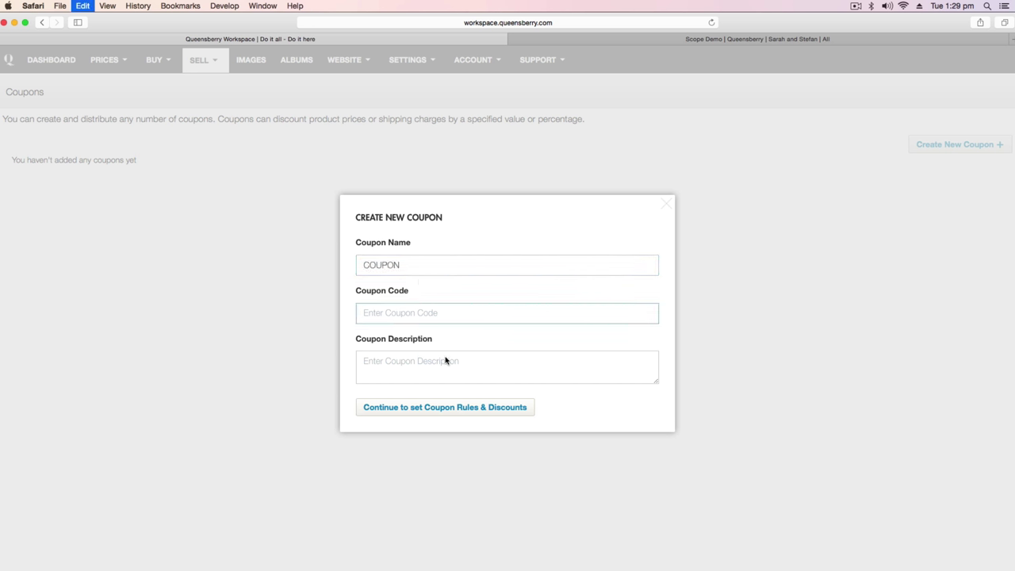
click(426, 364)
text(COUPON)
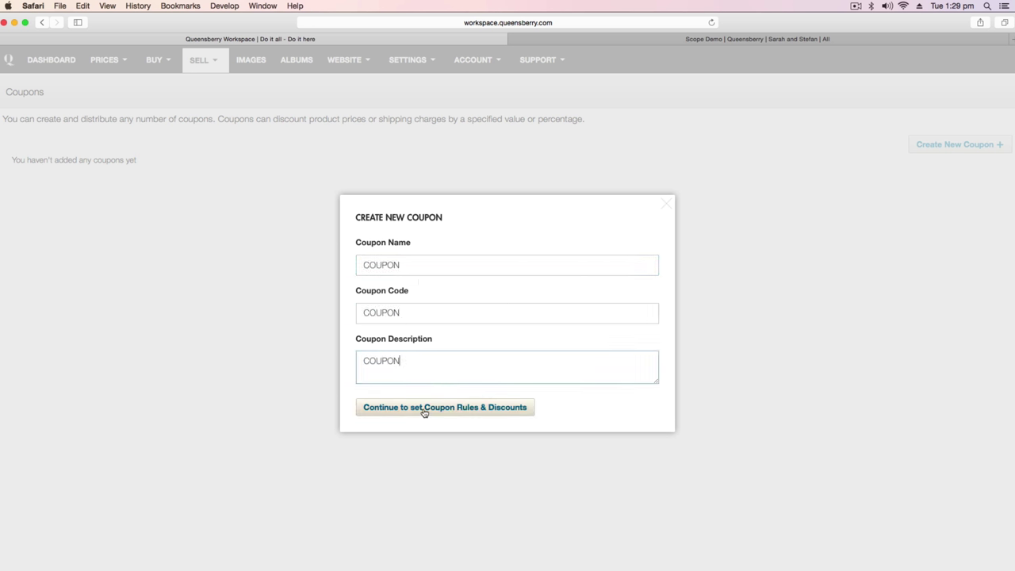
click(424, 407)
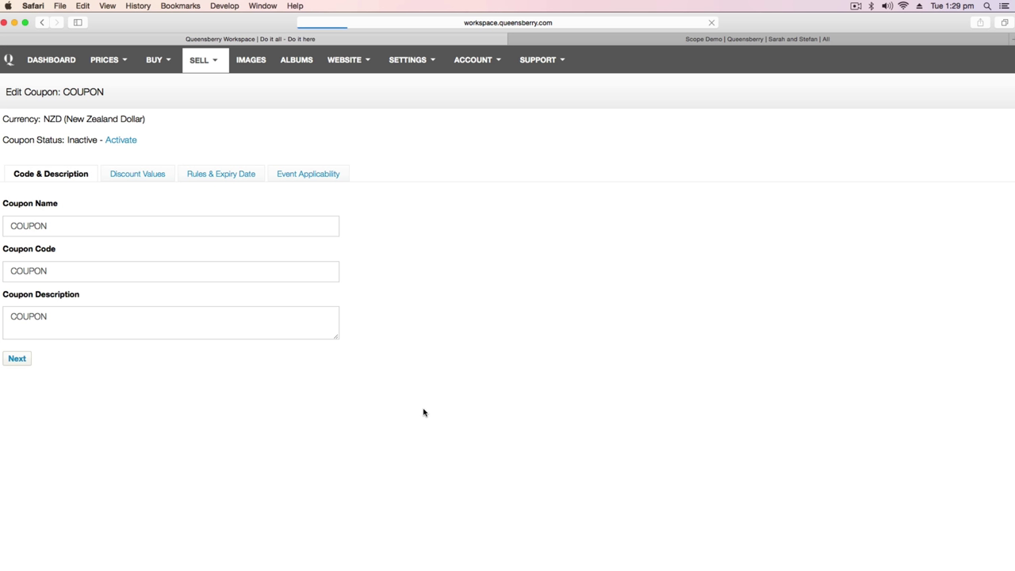
click(21, 362)
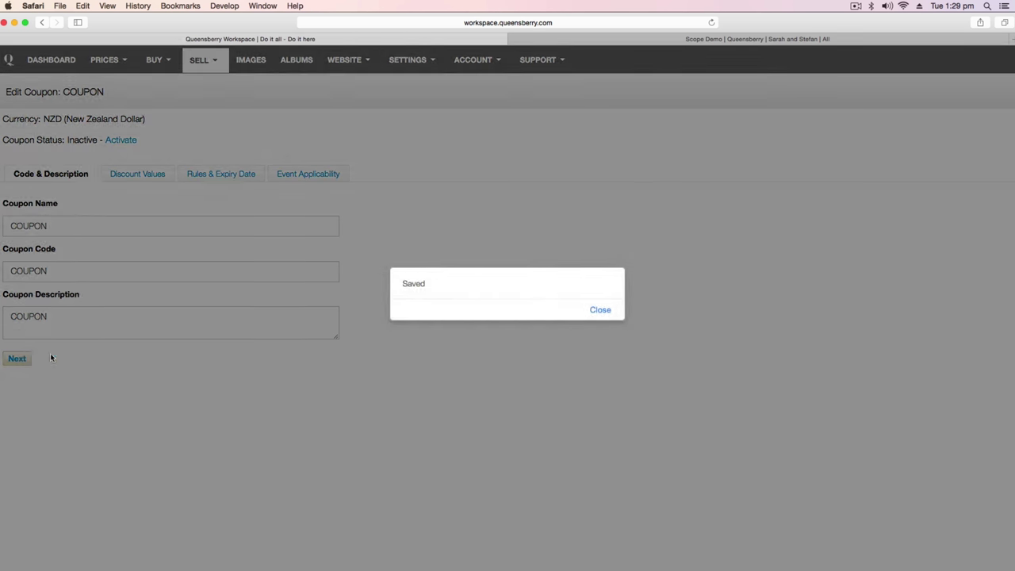
Set the discount to 10% of total product retail prices, capped at 50 NZD.
click(604, 311)
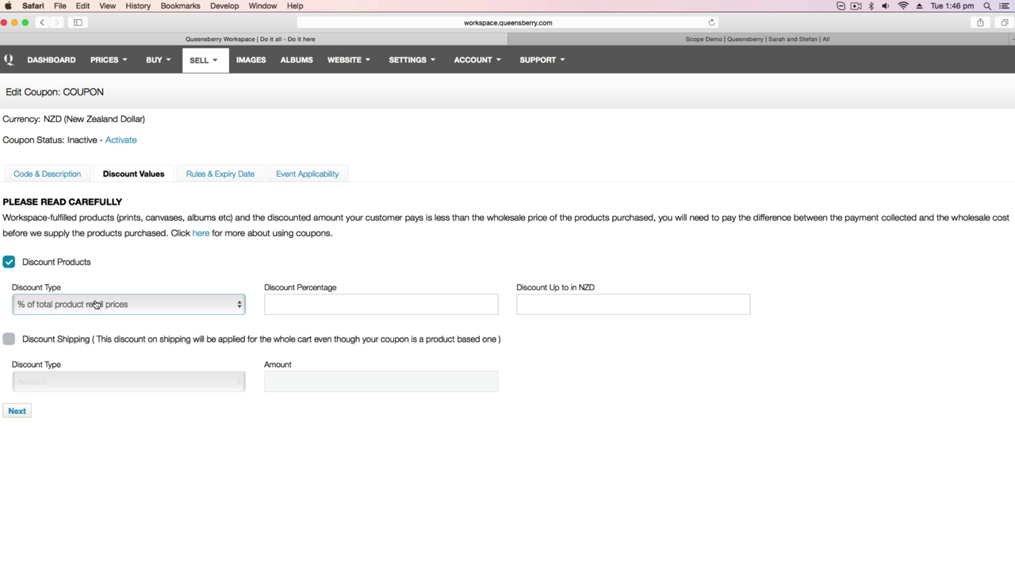
click(113, 304)
click(106, 307)
click(290, 305)
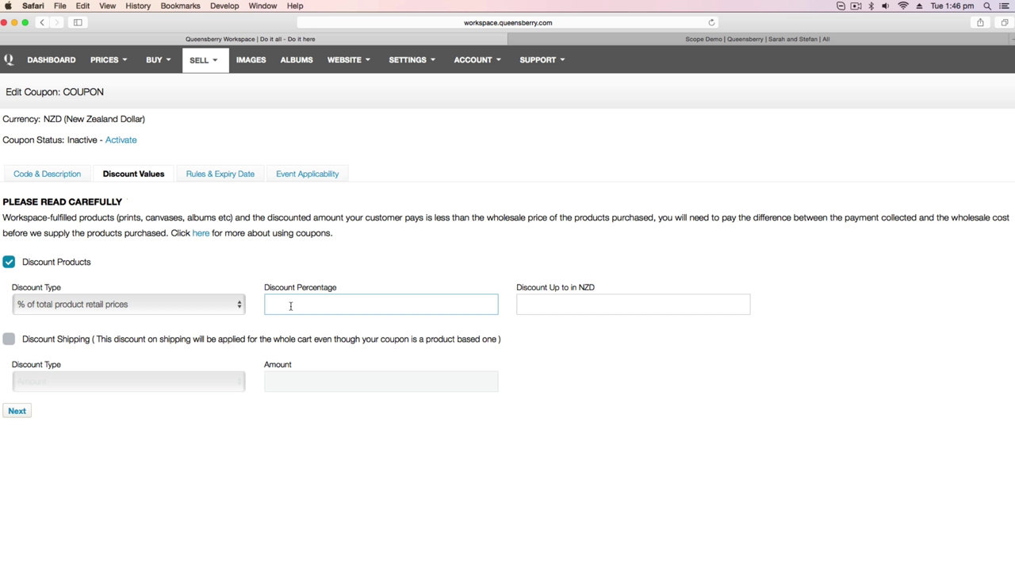
text(10)
click(535, 303)
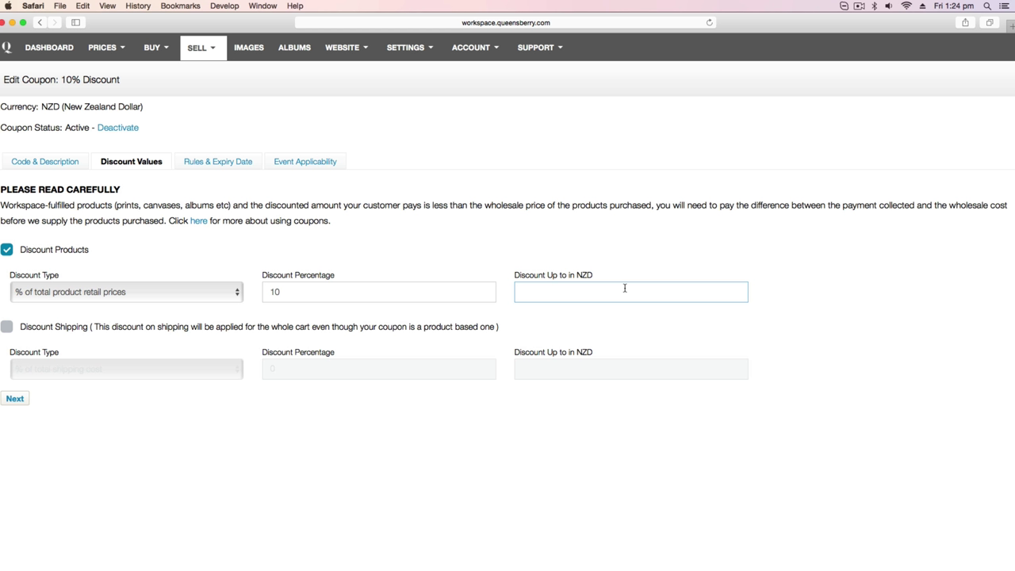
text(50)
click(542, 293)
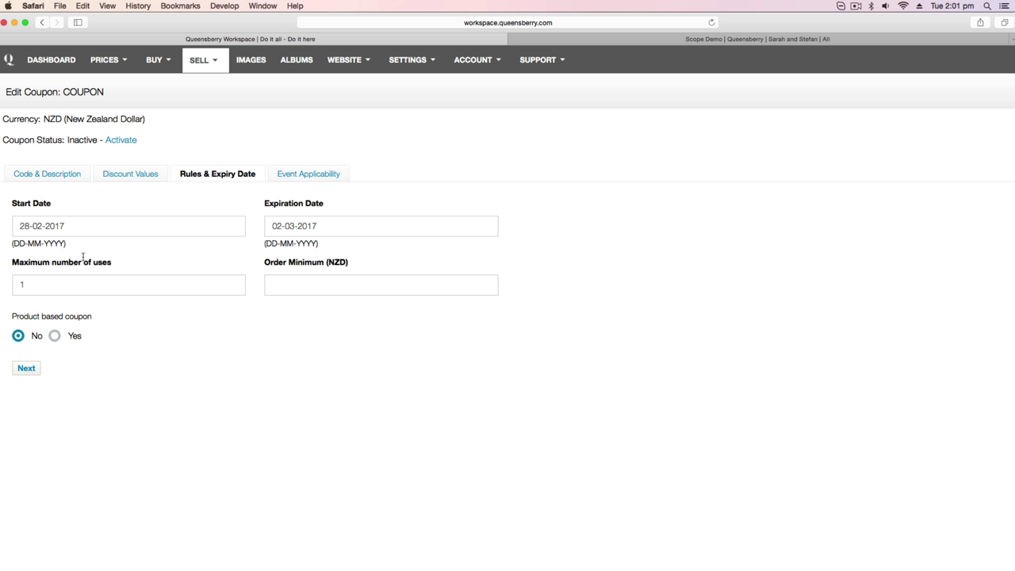
Set maximum number of uses to 20 and order minimum to 10 NZD.
double_click(72, 284)
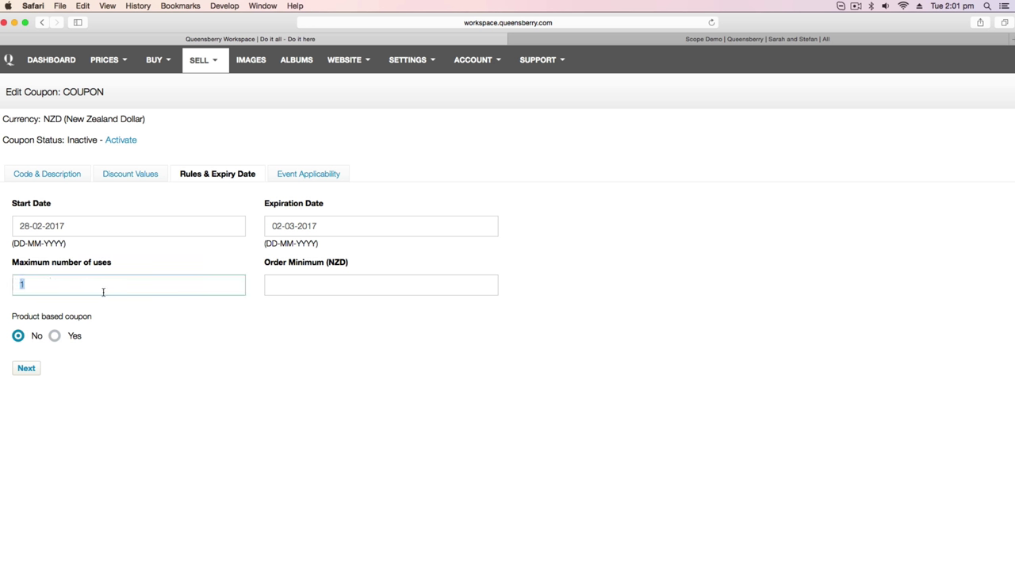
text(20)
drag(102, 292, 9, 287)
key(Tab)
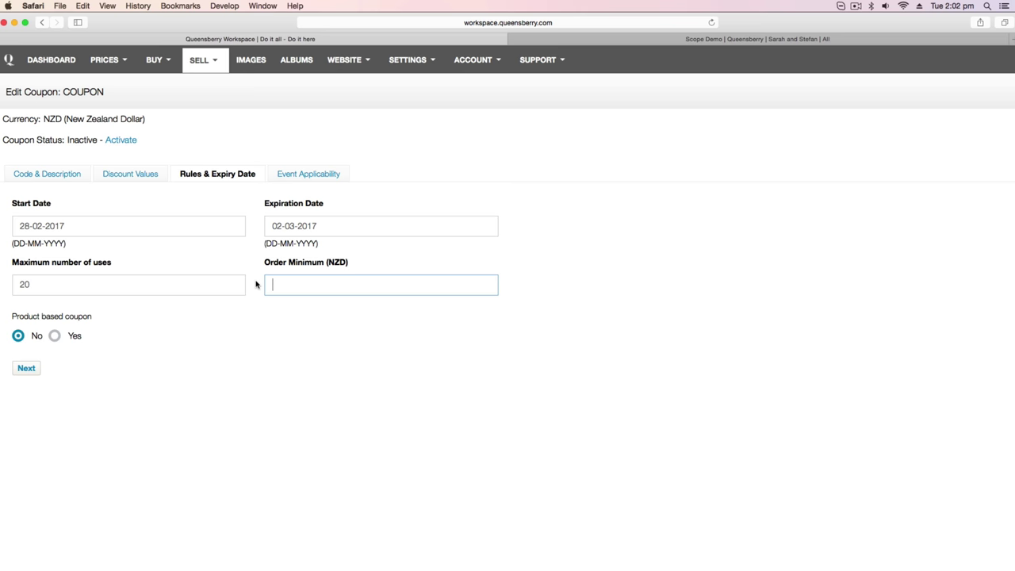
text(10)
click(32, 325)
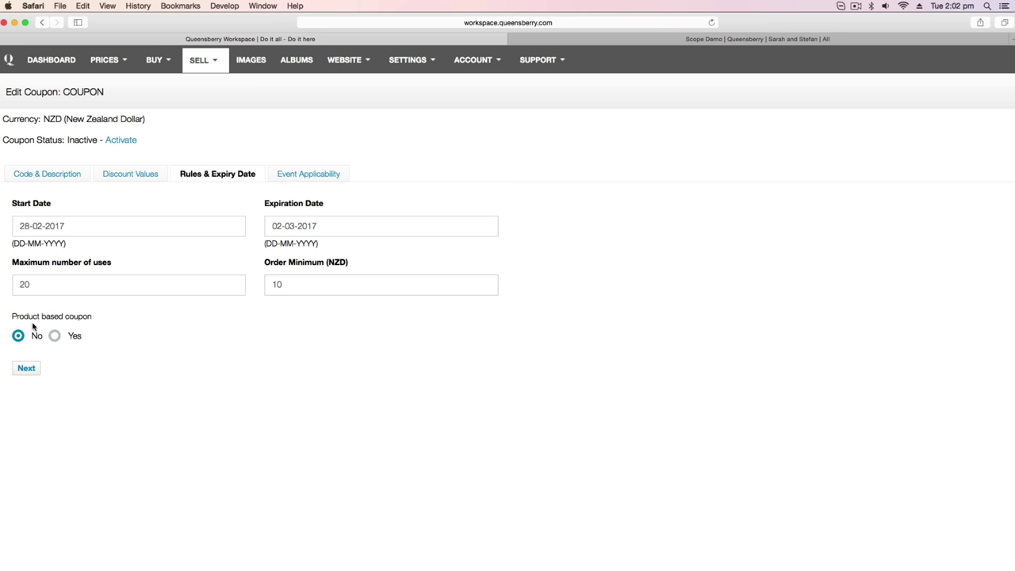
Make the coupon product-based for Photographic Prints, size 32x20, Lustre finish.
click(54, 338)
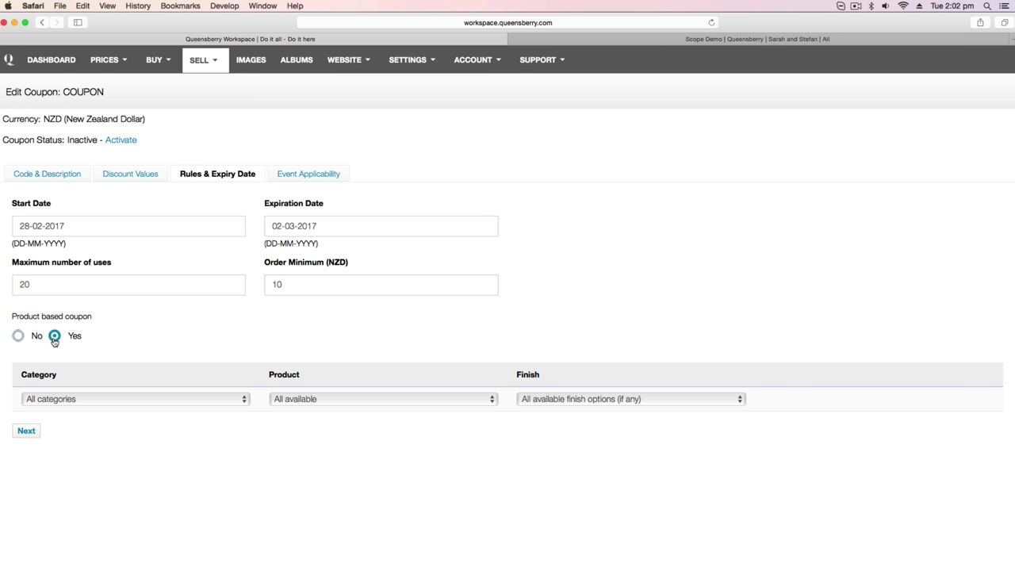
click(151, 400)
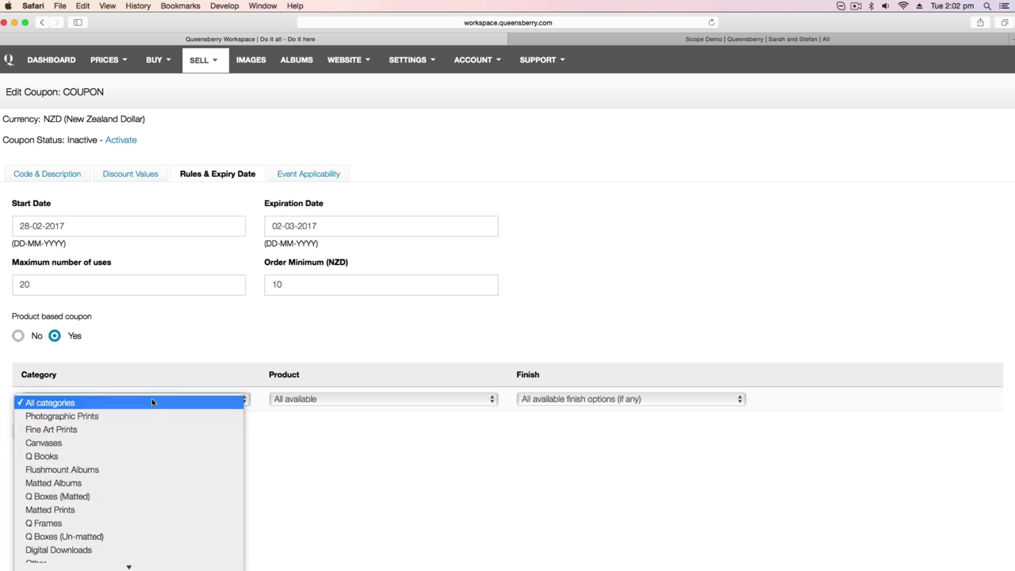
click(136, 418)
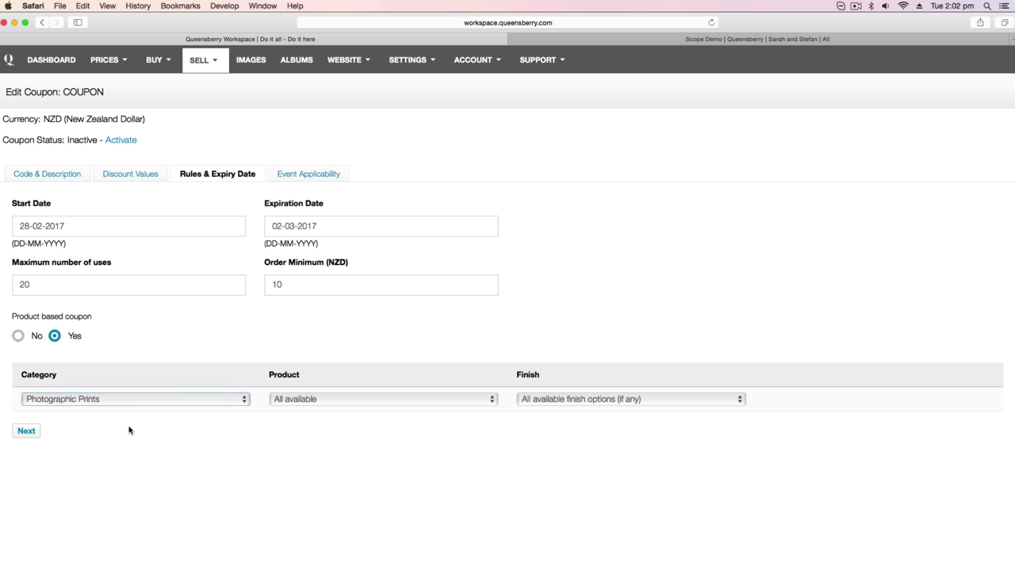
click(304, 401)
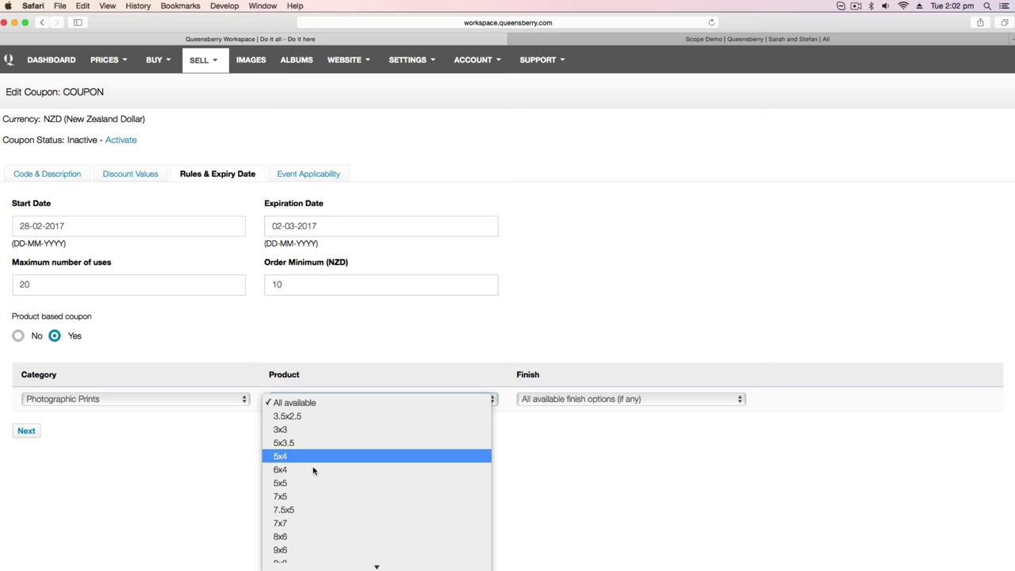
scroll(311, 444, down, 5)
click(316, 430)
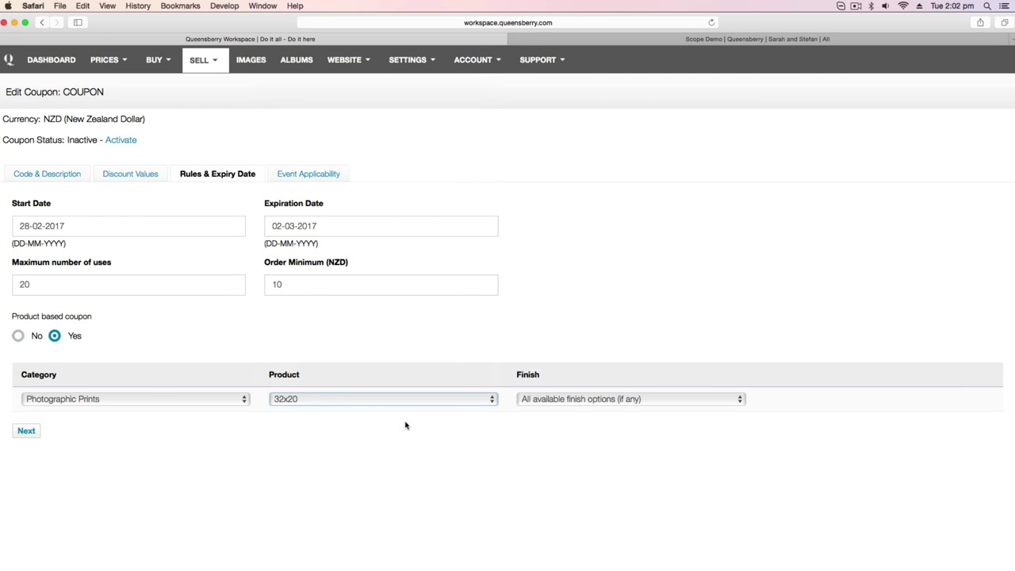
click(553, 402)
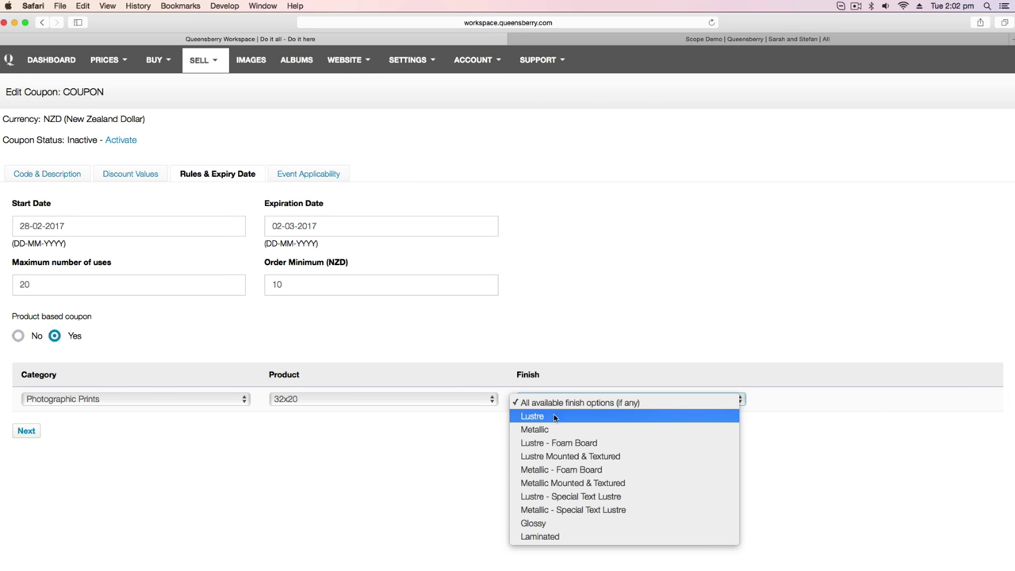
click(553, 417)
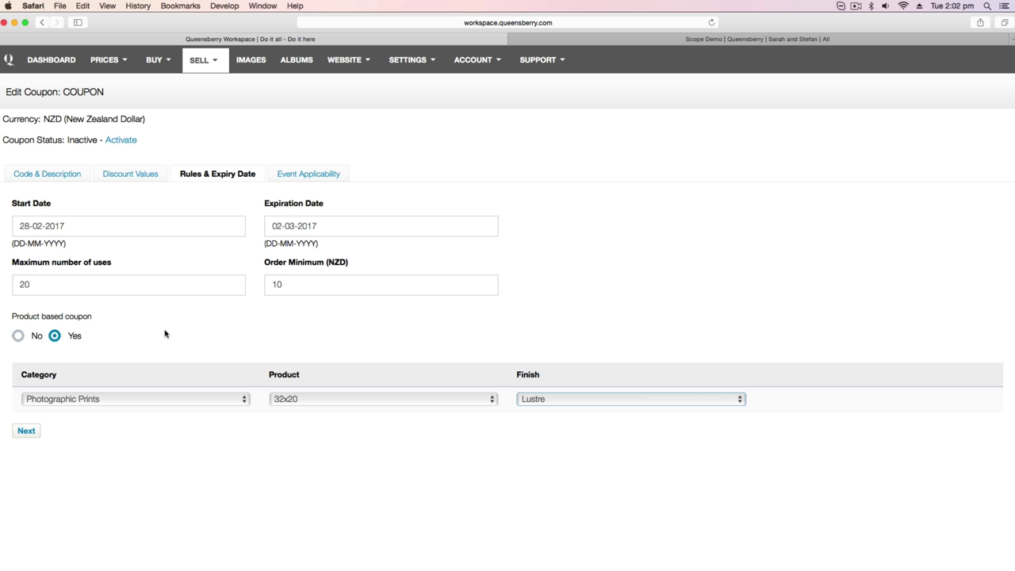
Restrict the coupon to the Sarah and Stefan event, keeping All Collections.
click(26, 431)
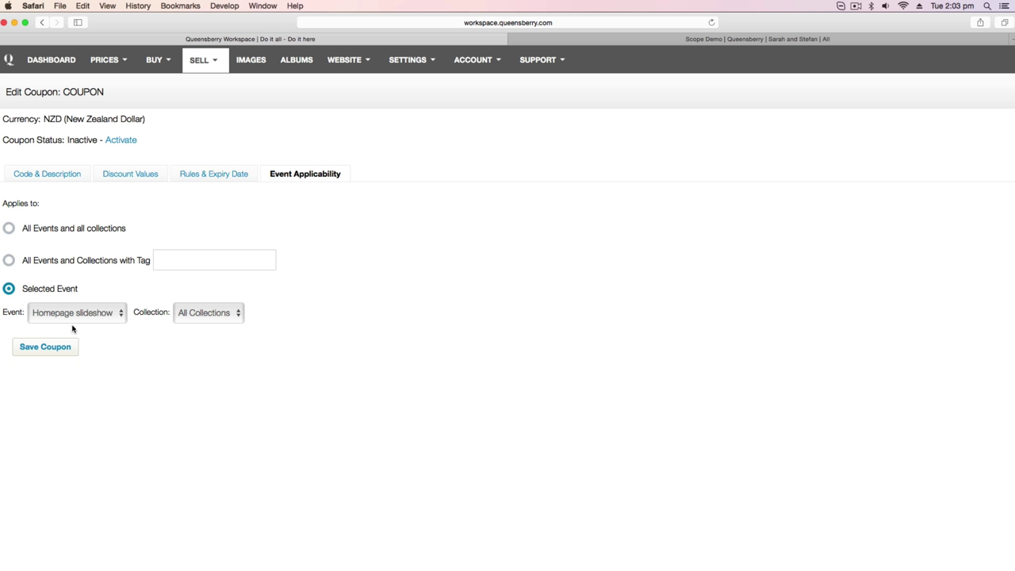
click(10, 231)
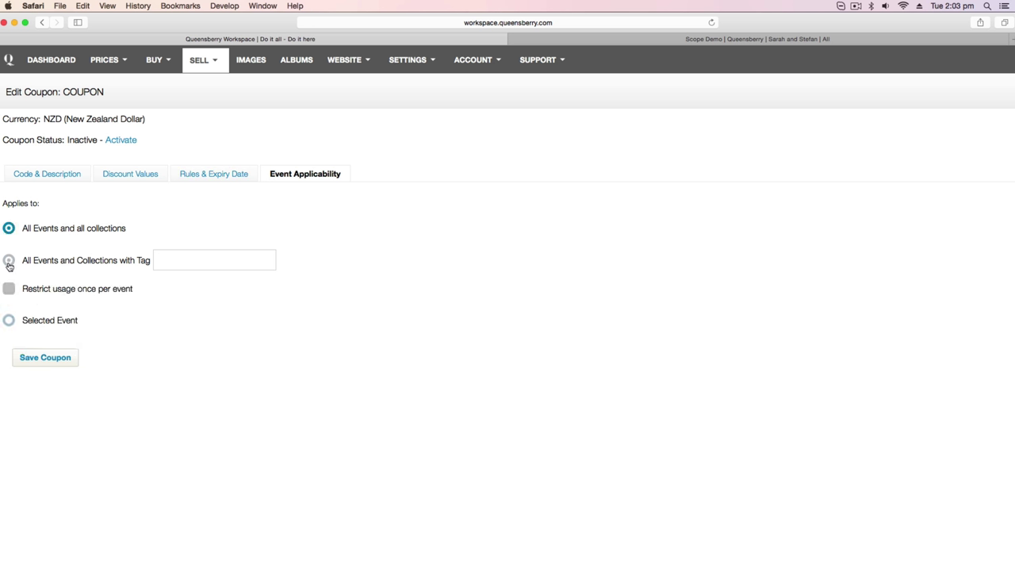
click(10, 264)
click(32, 290)
click(10, 320)
click(56, 312)
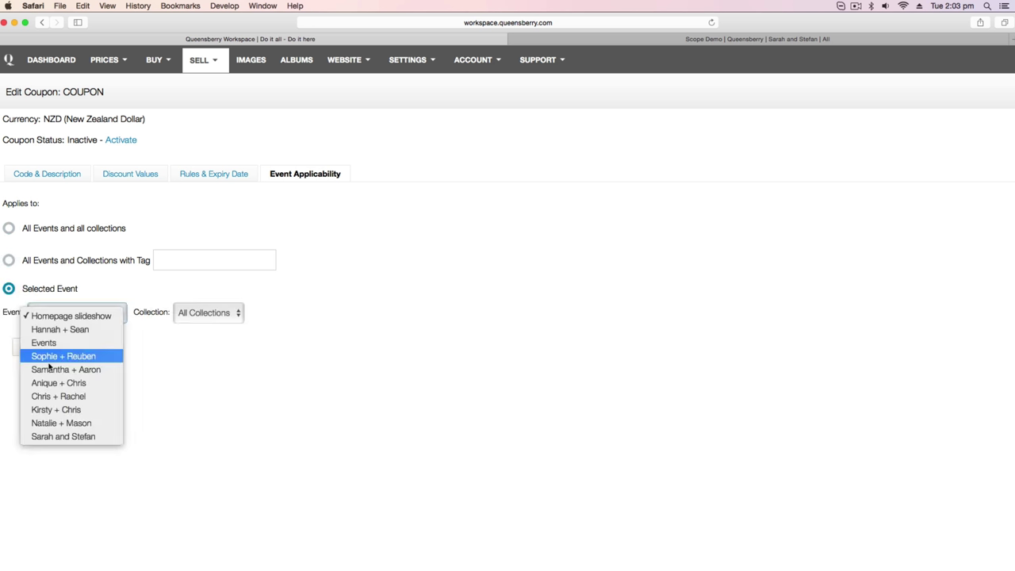
click(73, 436)
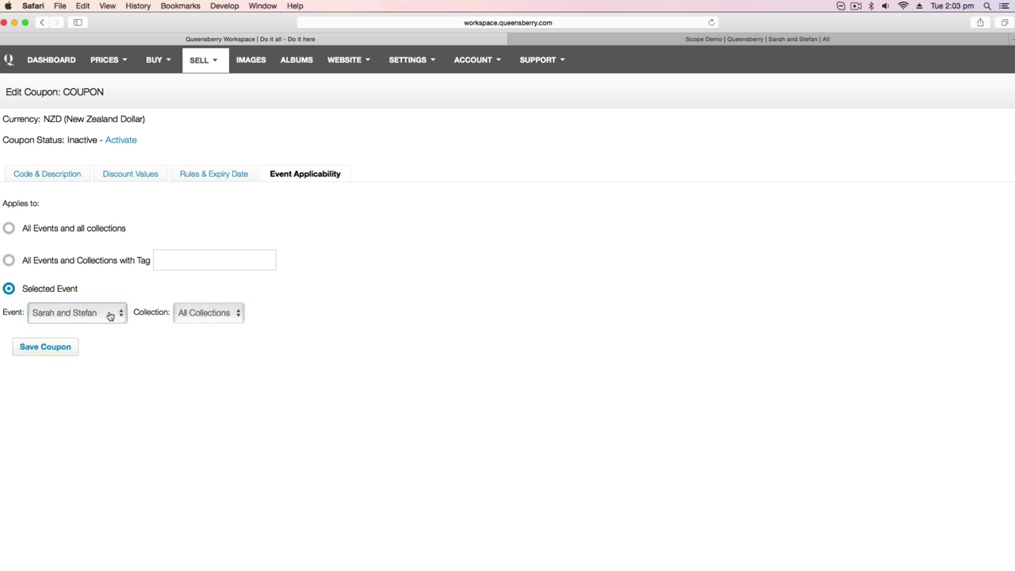
click(203, 315)
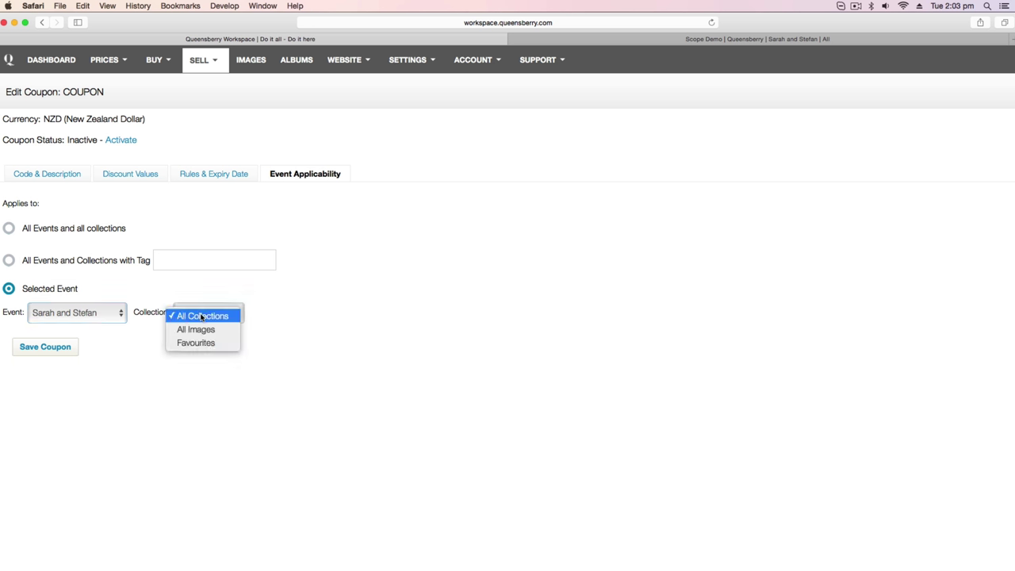
click(202, 314)
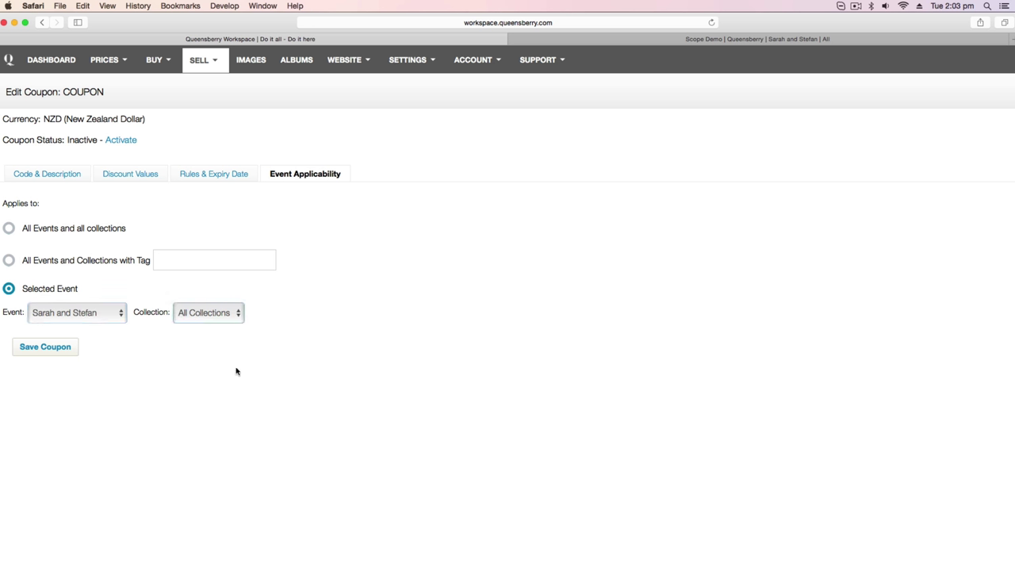
Save COUPON, confirm its activation, and return to the SELL menu.
click(50, 350)
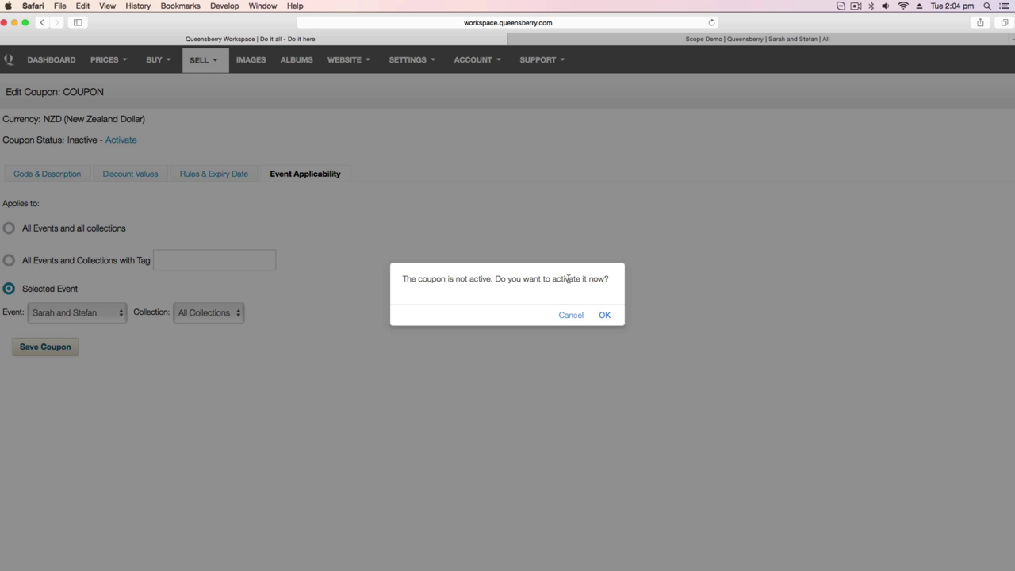
click(604, 315)
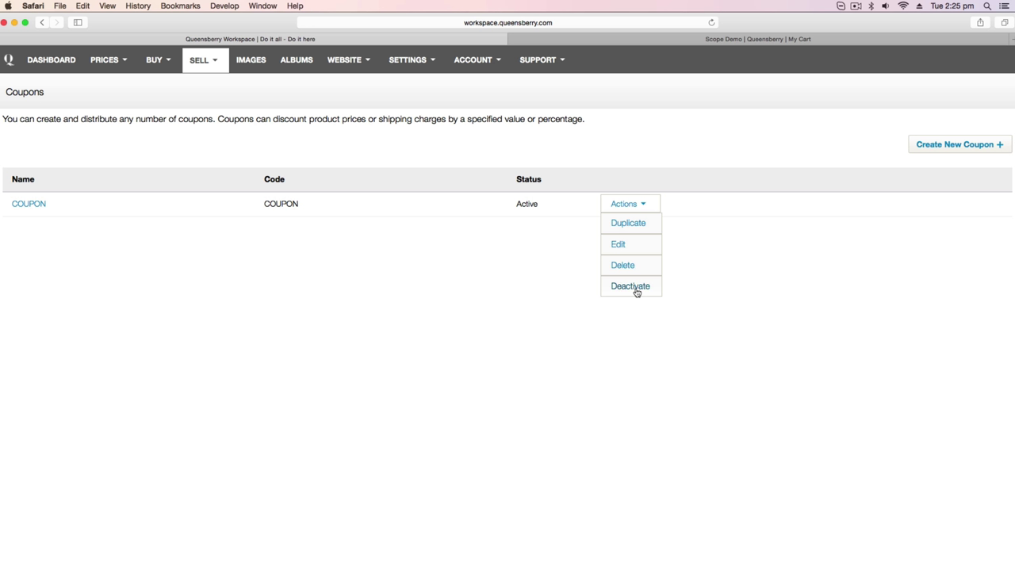
click(199, 62)
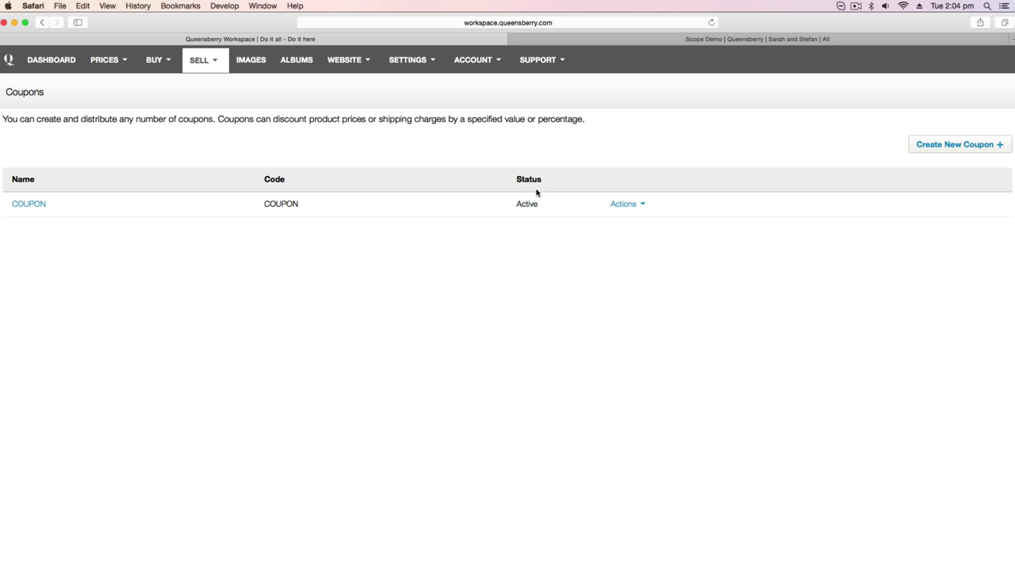
Add one 32x20 print to the cart as a New Zealand guest and view the cart.
click(631, 42)
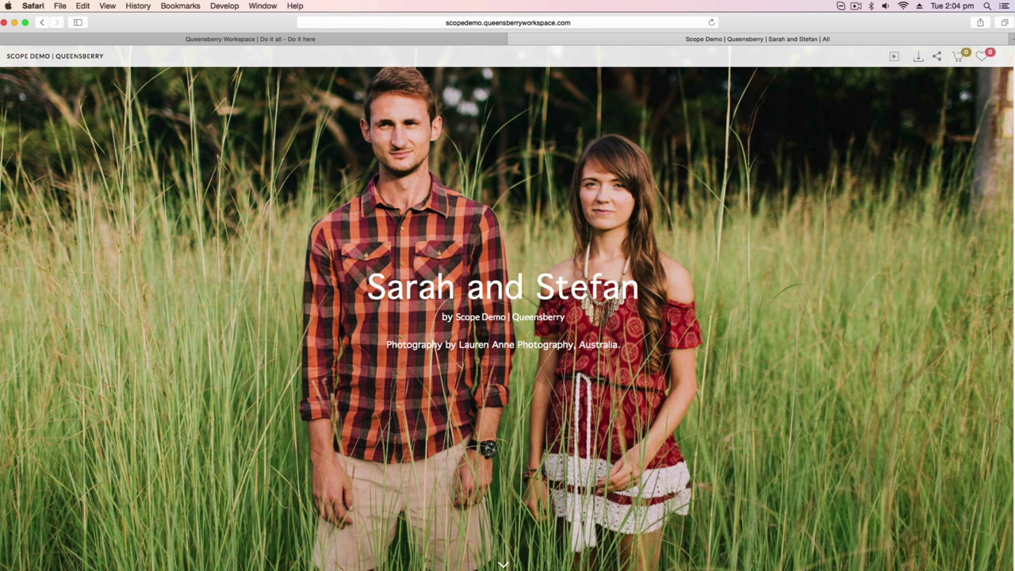
scroll(635, 293, down, 5)
click(635, 291)
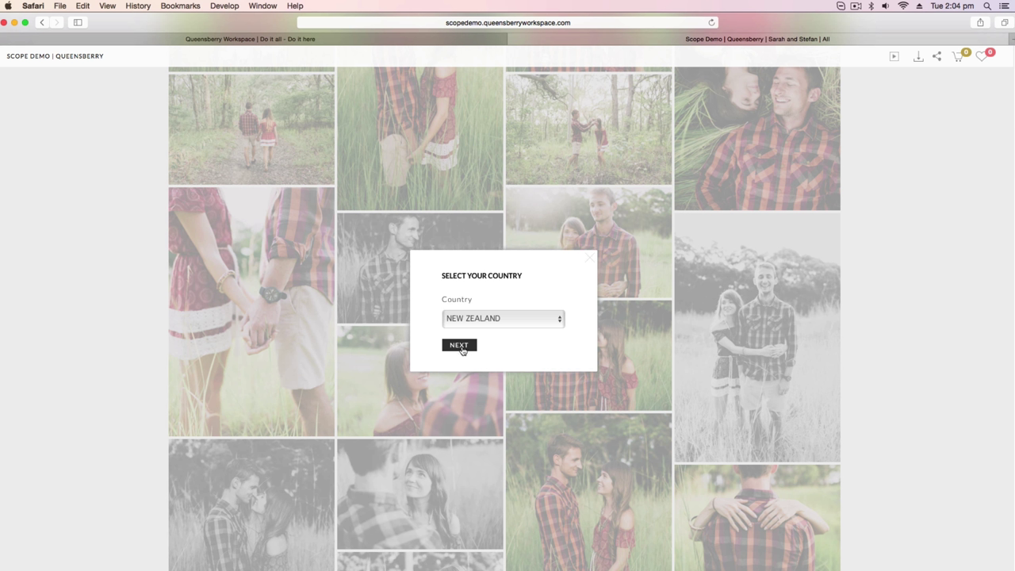
click(459, 346)
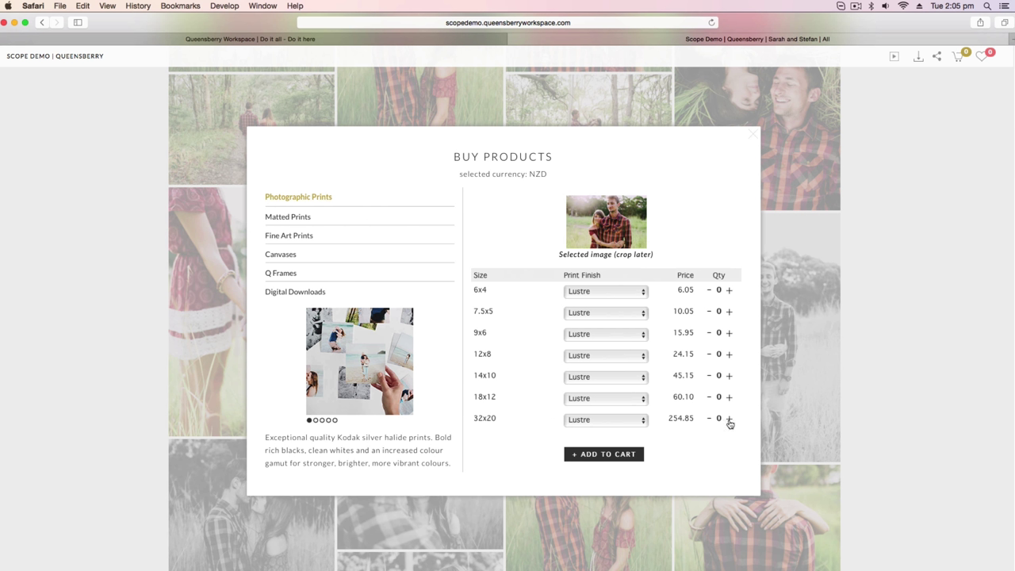
click(729, 421)
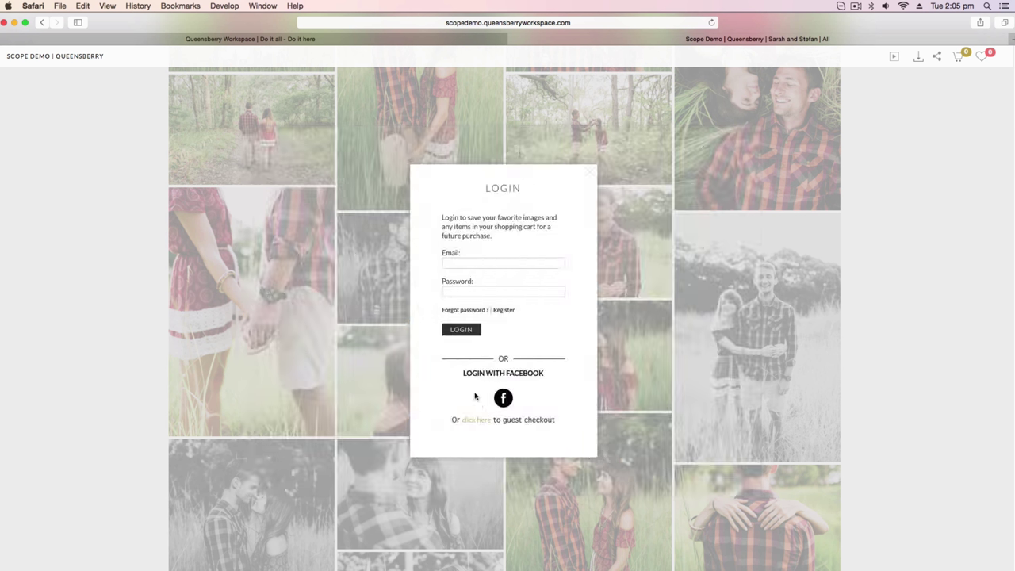
click(478, 421)
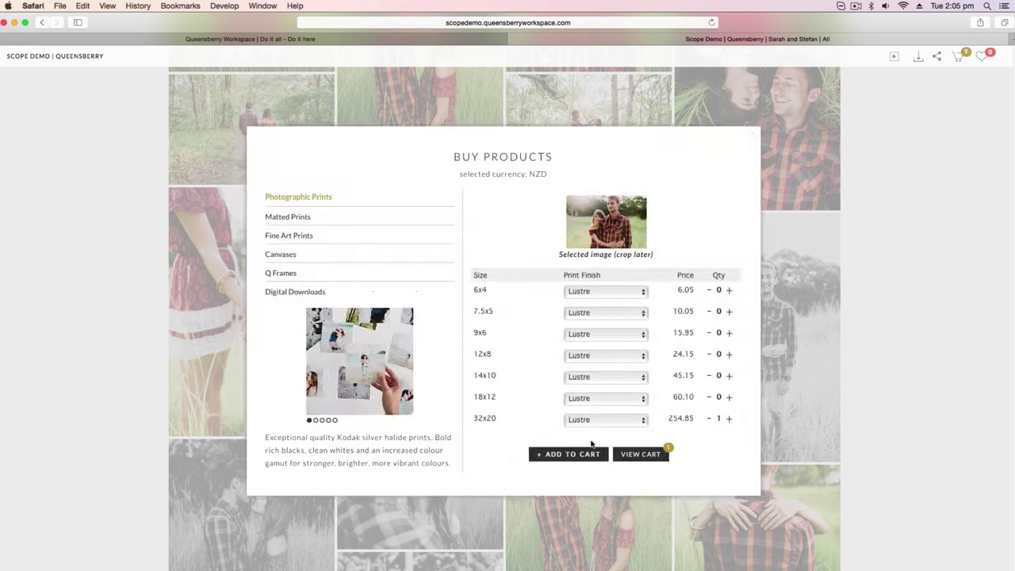
click(640, 455)
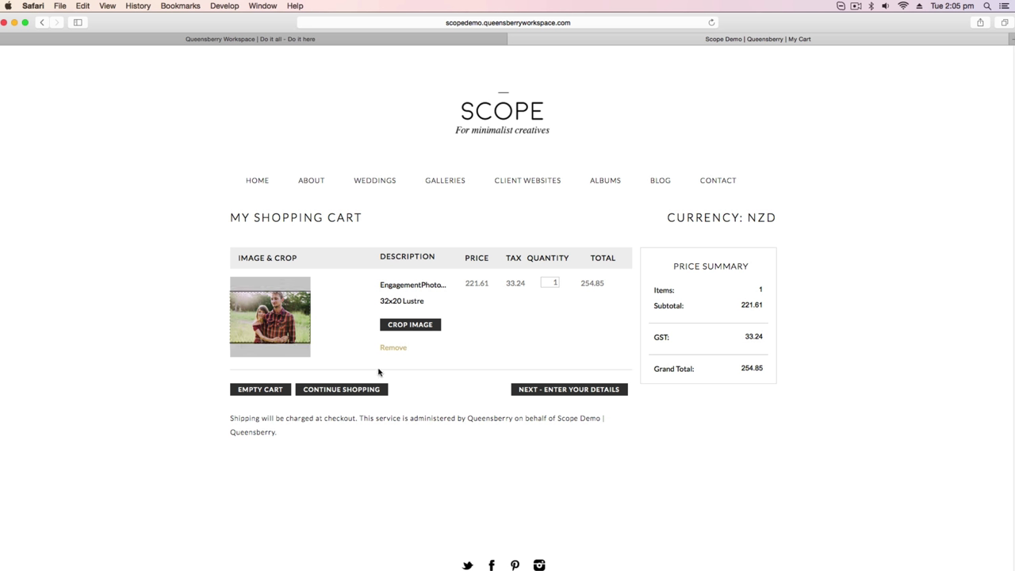
Validate coupon code COUPON at checkout, reducing the total by 39.66 to 225.54 NZD.
click(517, 393)
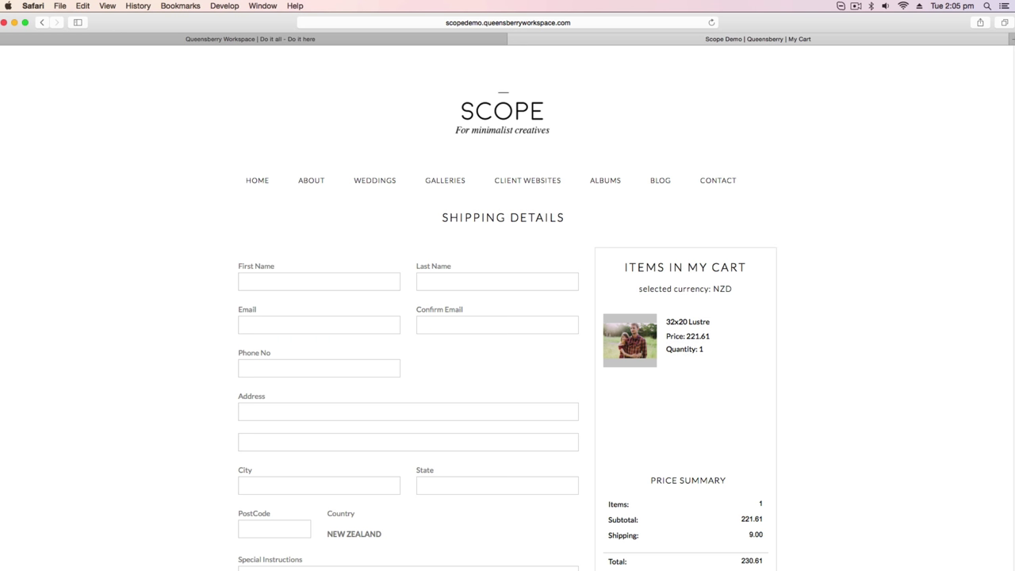
scroll(947, 397, down, 7)
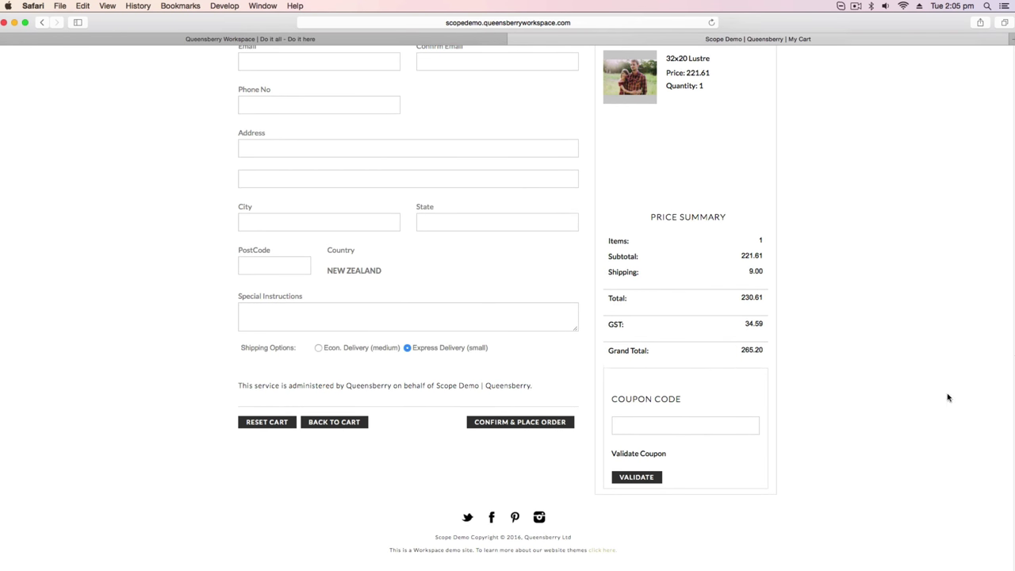
click(687, 426)
text(COUPON)
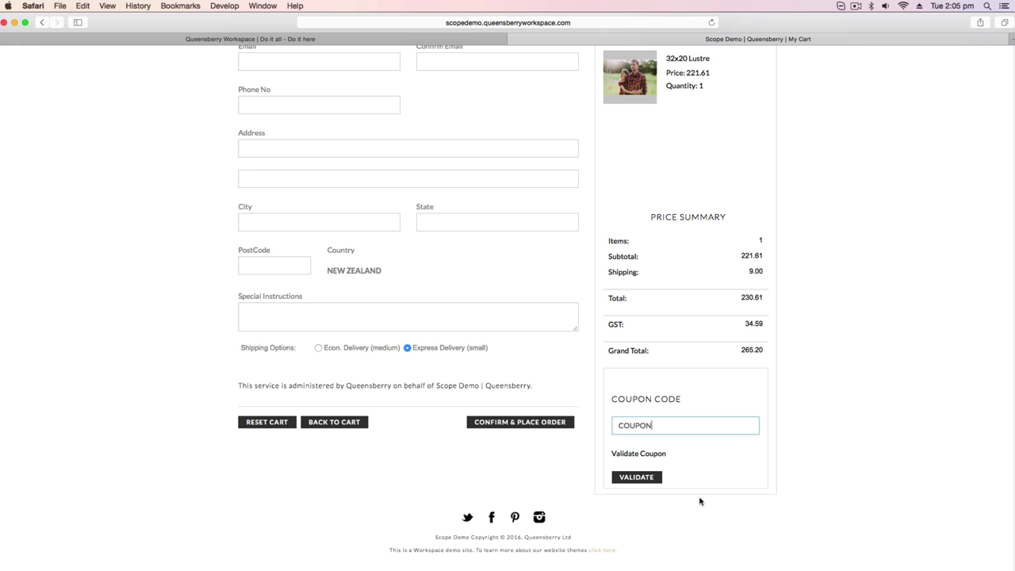
key(Return)
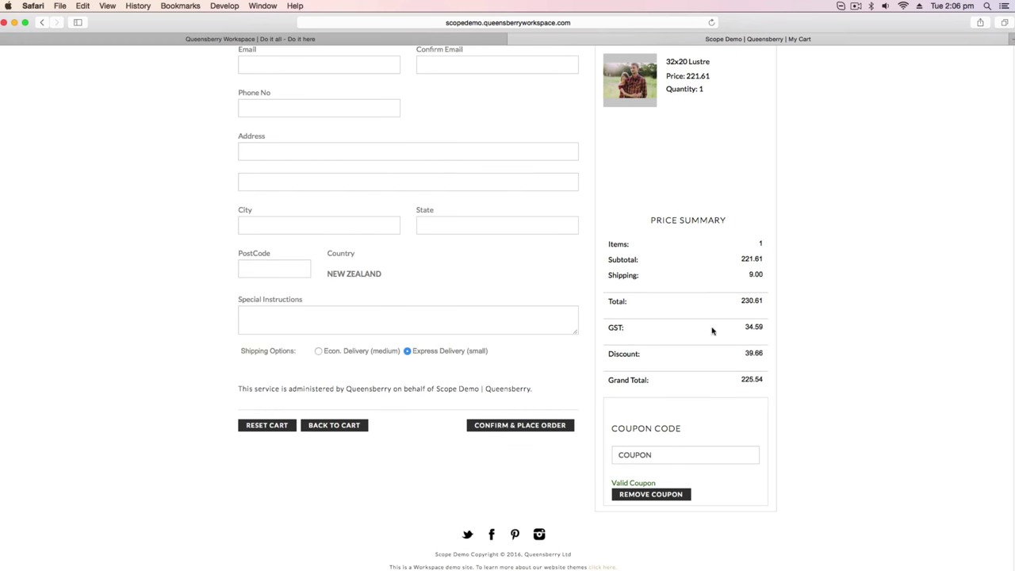
scroll(1013, 401, up, 2)
scroll(986, 343, up, 5)
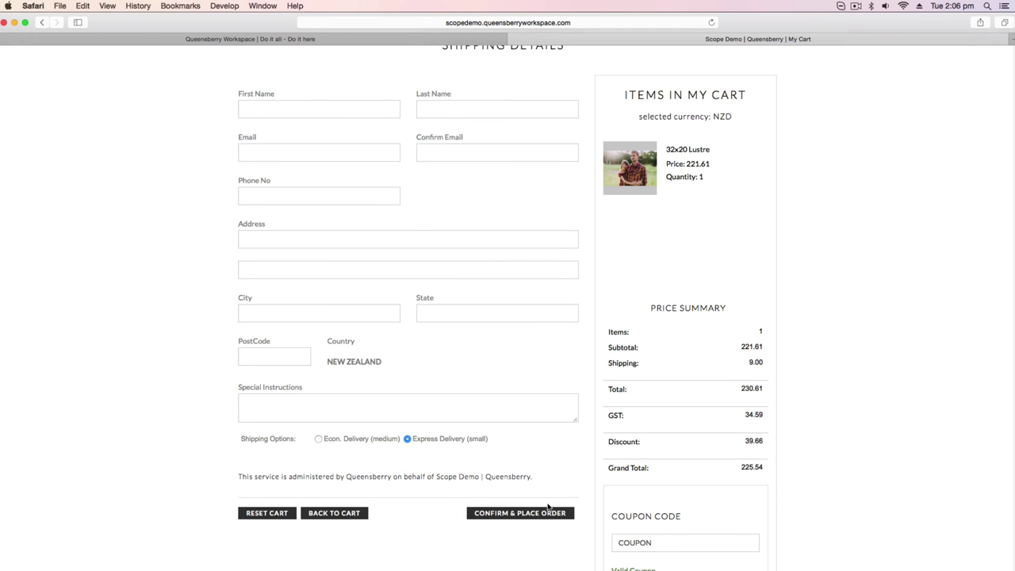